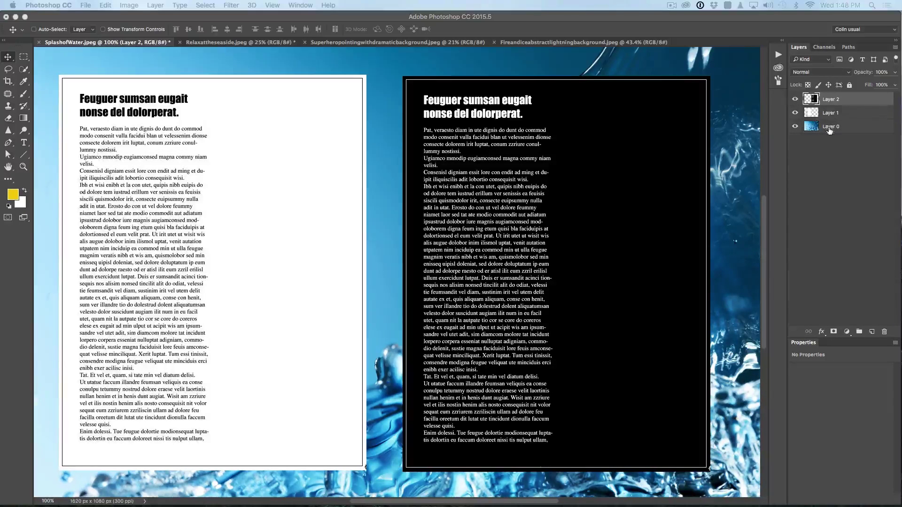
Briefly hide and reshow the black text panel (Layer 2) over the water splash
click(795, 99)
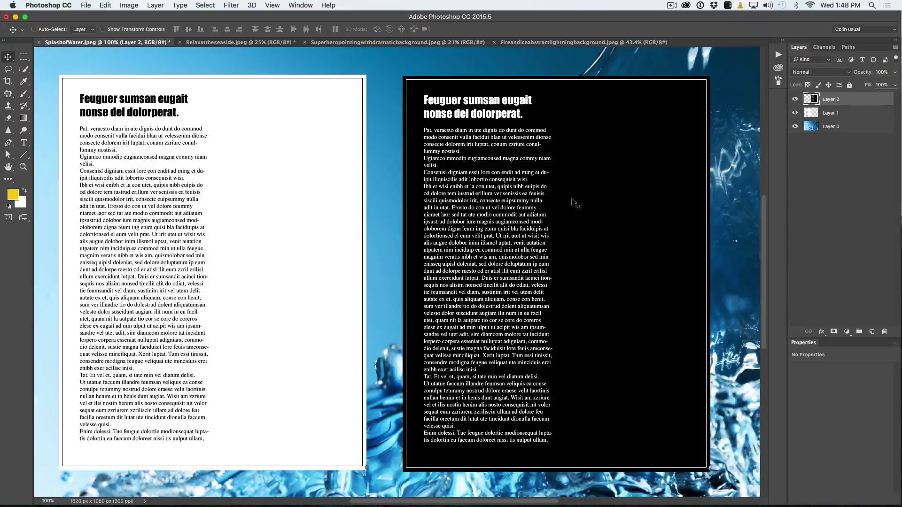
click(828, 74)
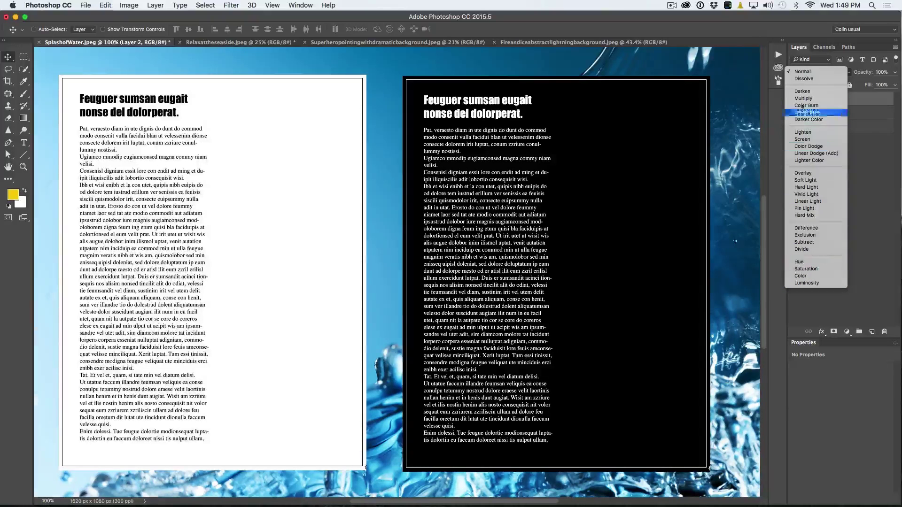
click(801, 74)
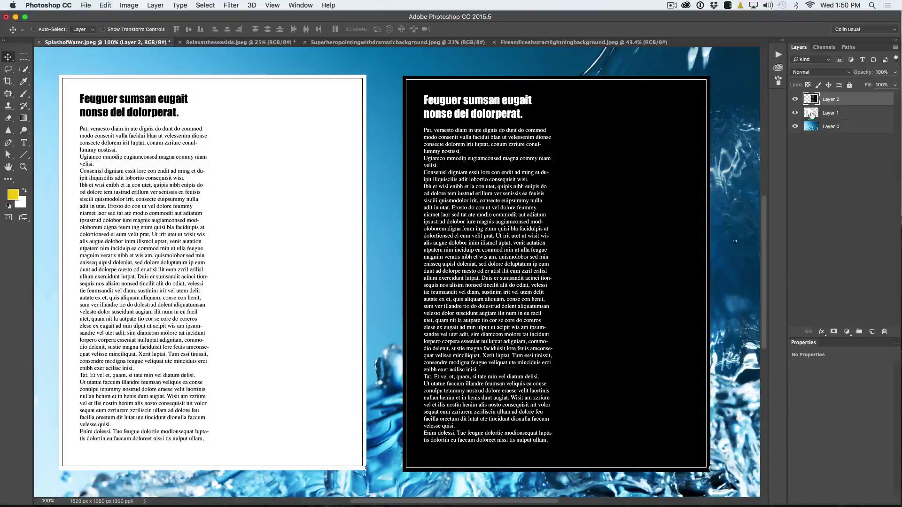
Hide Layer 2, then blend the white panel Layer 1 with Darken, then Multiply
click(795, 100)
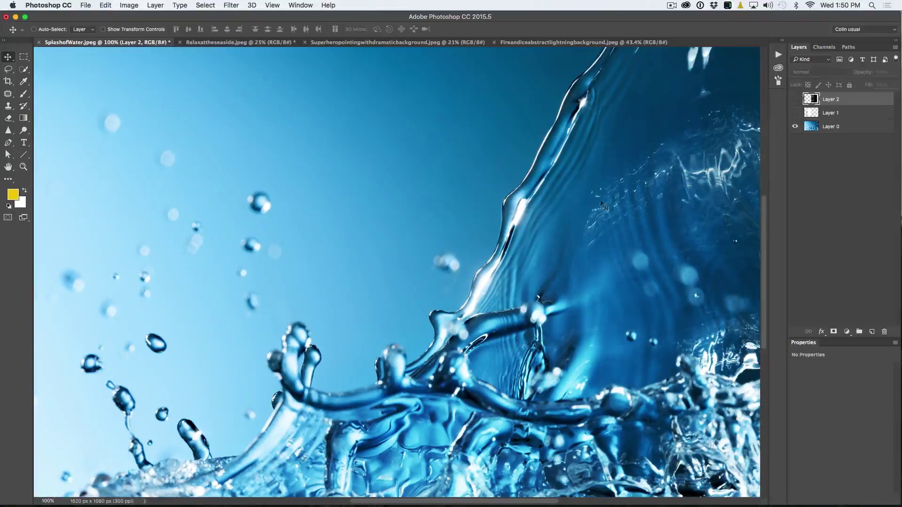
click(796, 113)
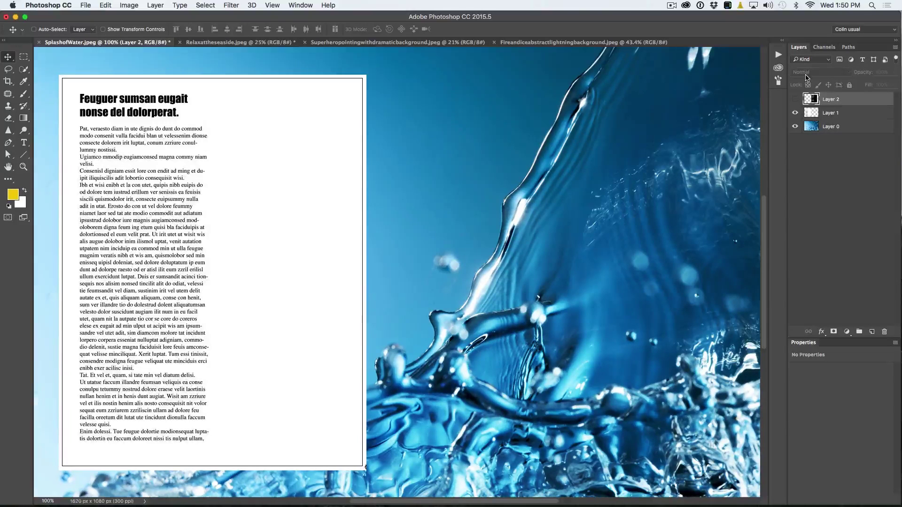
click(830, 114)
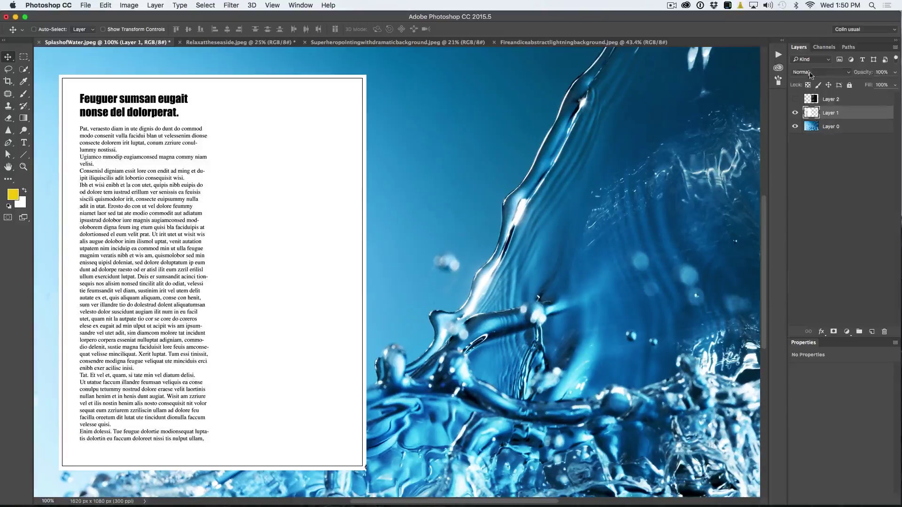
click(810, 74)
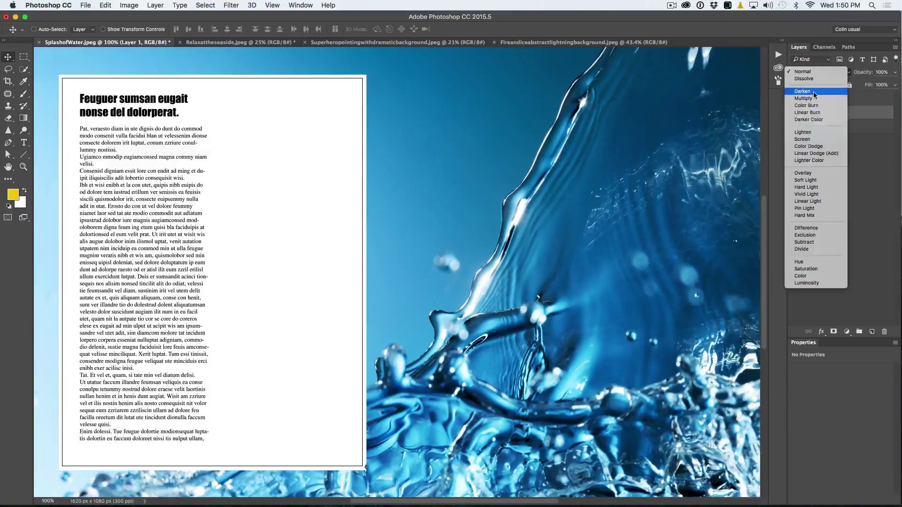
click(814, 92)
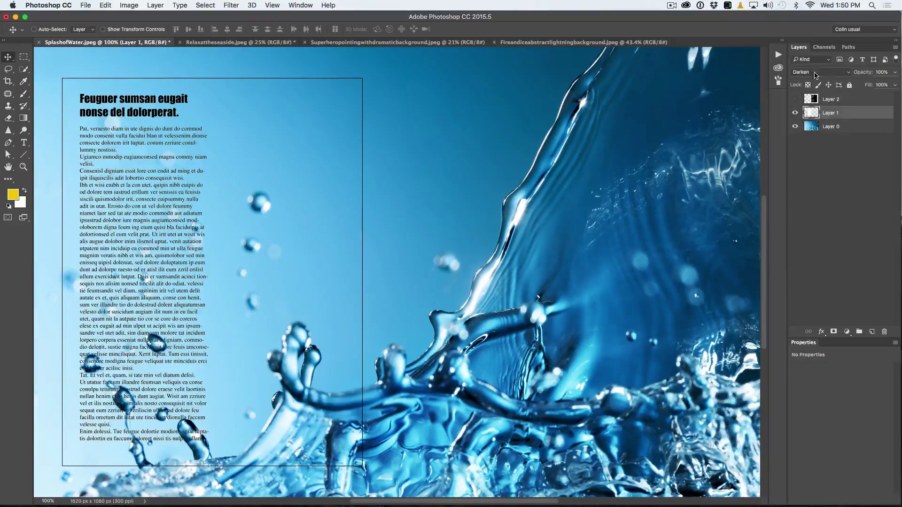
click(815, 72)
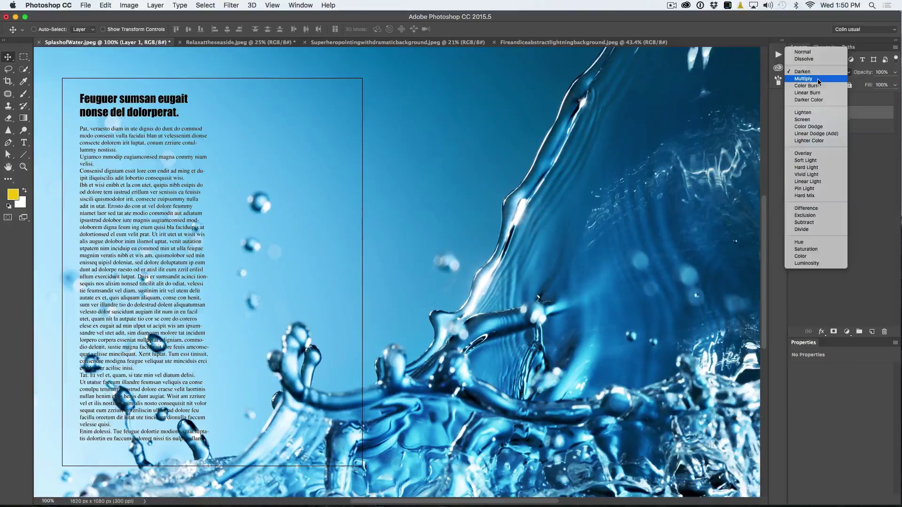
click(818, 79)
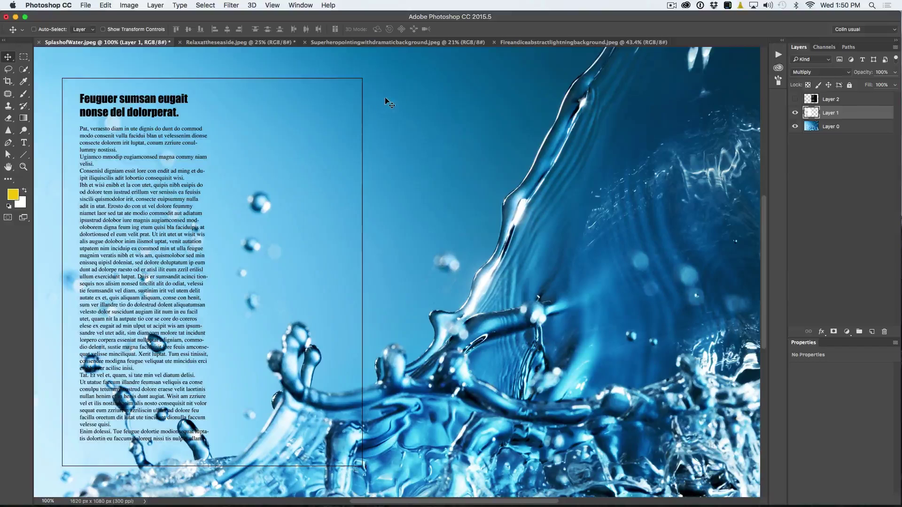
Show and select Layer 2, blending it with Lighten first, then Screen
click(796, 100)
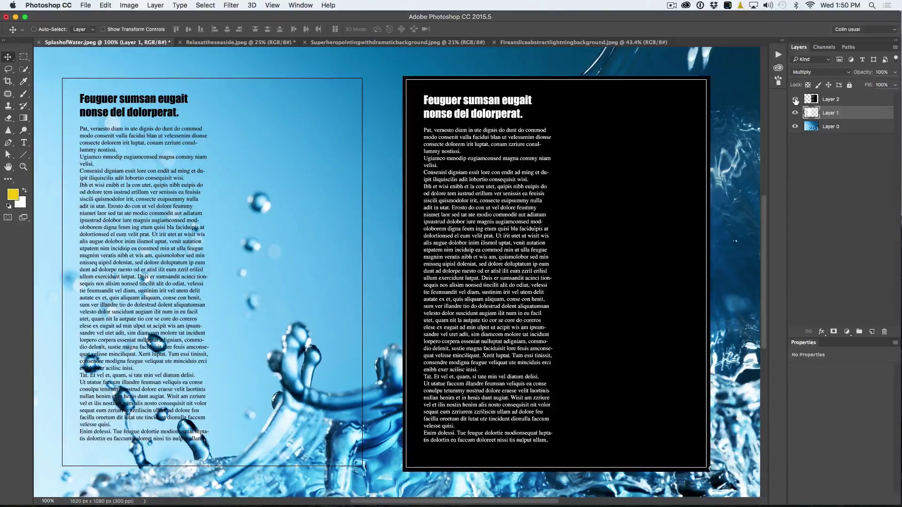
click(831, 99)
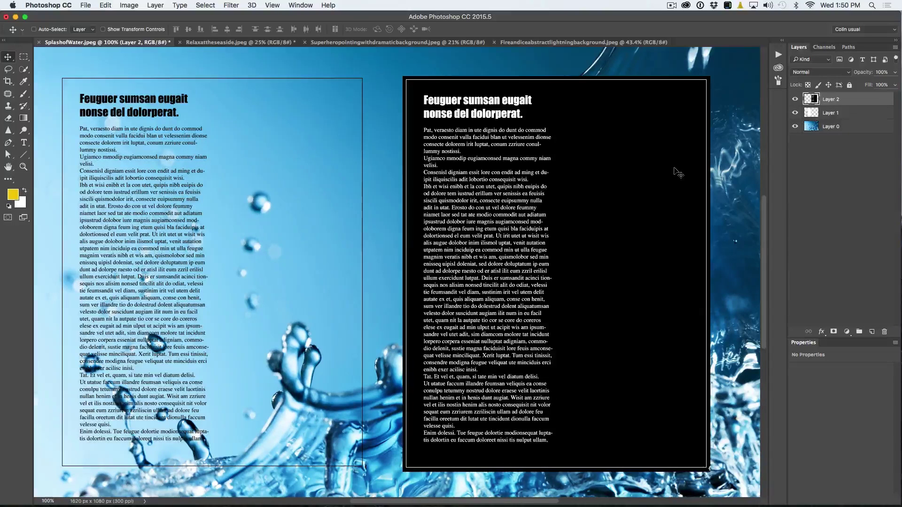
click(821, 74)
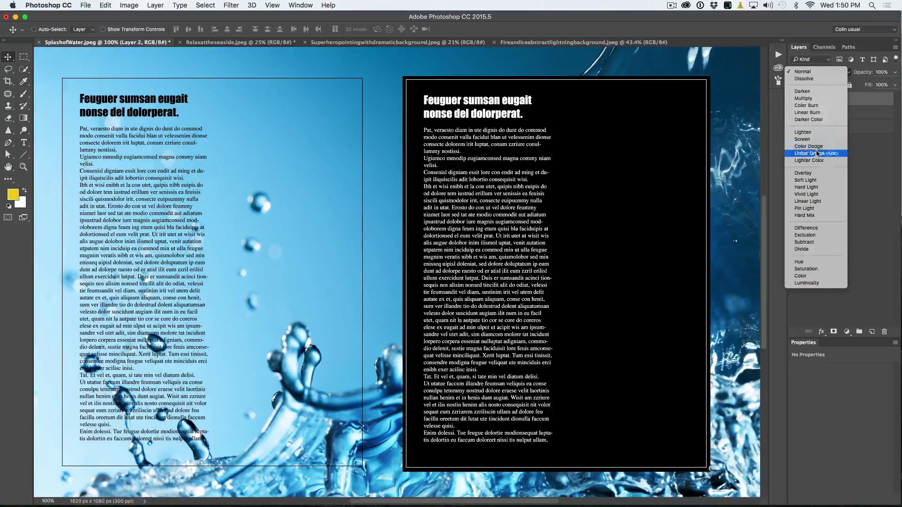
click(812, 132)
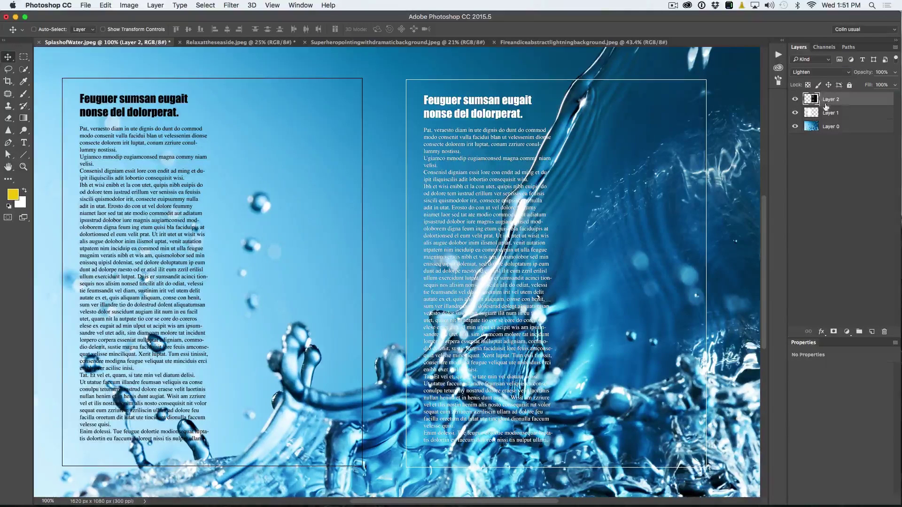
click(826, 74)
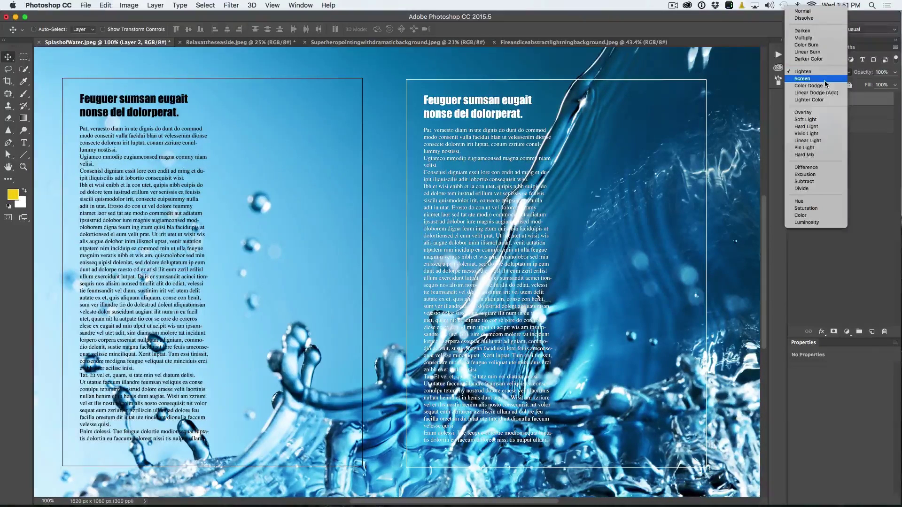
click(828, 87)
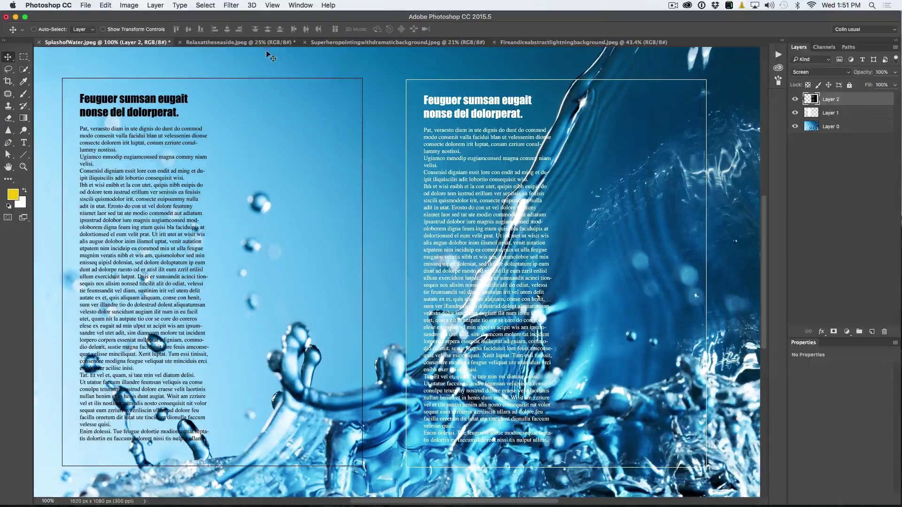
click(366, 46)
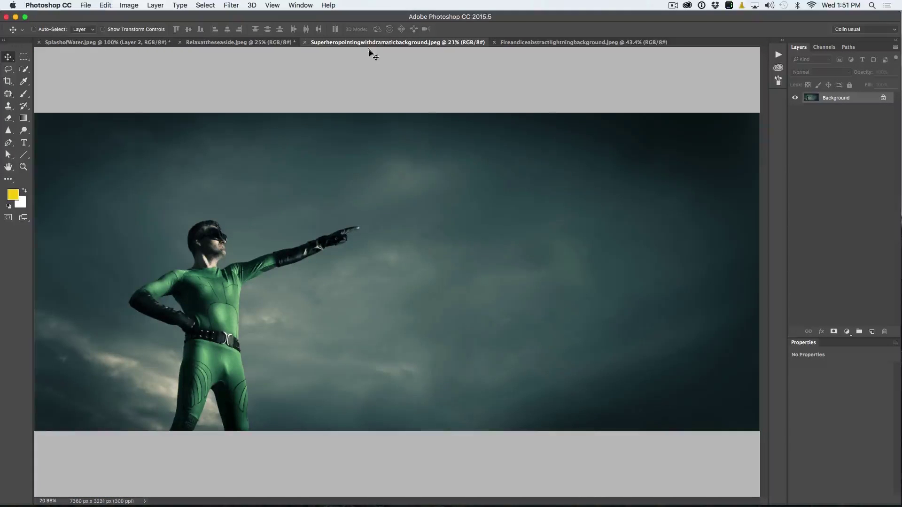
Paste the fire-and-ice lightning image into the Superhero photo and move it beside his arm
click(550, 41)
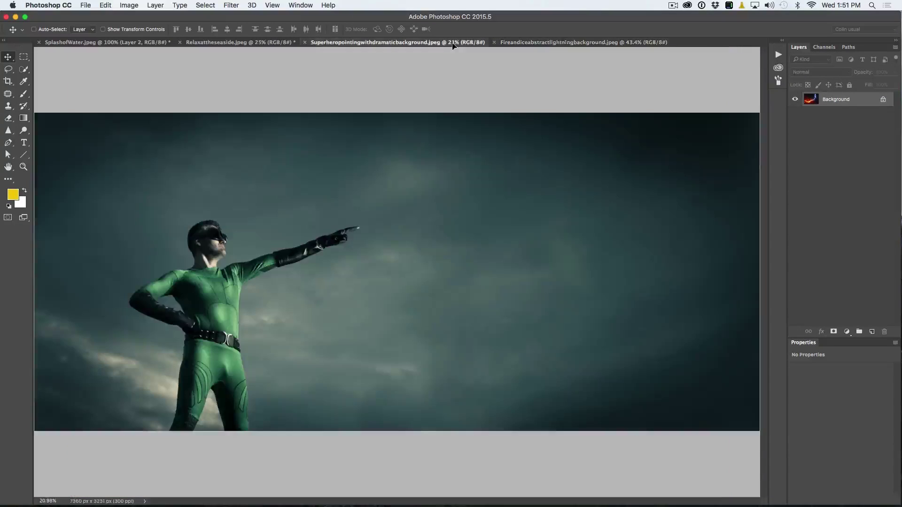
click(449, 45)
key(super+v)
mouse_move(352, 271)
mouse_down()
mouse_move(566, 204)
mouse_move(419, 211)
mouse_up()
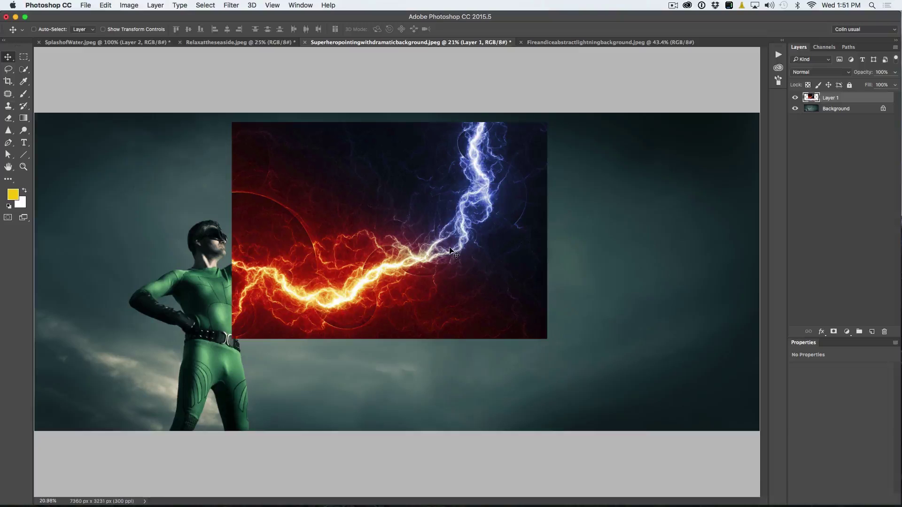
Try Overlay, Lighten, Screen and Color Dodge on the lightning layer, returning to Lighten
click(808, 73)
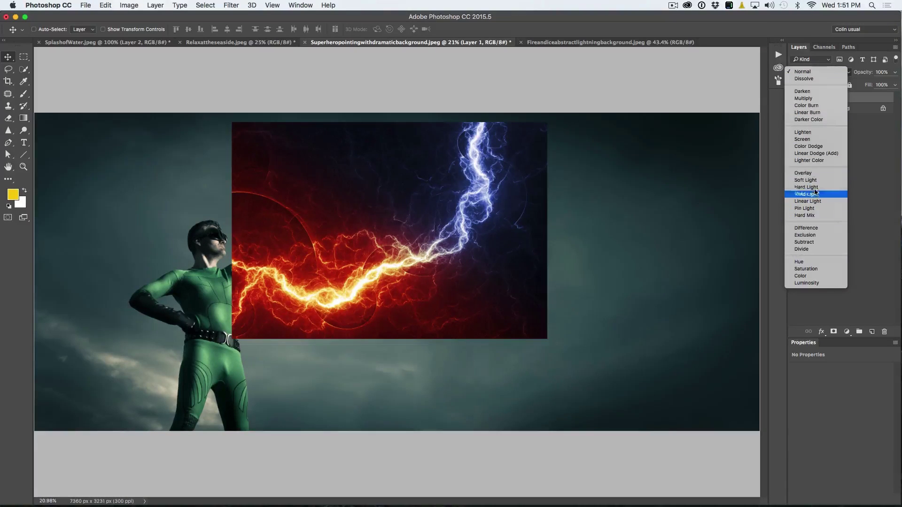
click(816, 173)
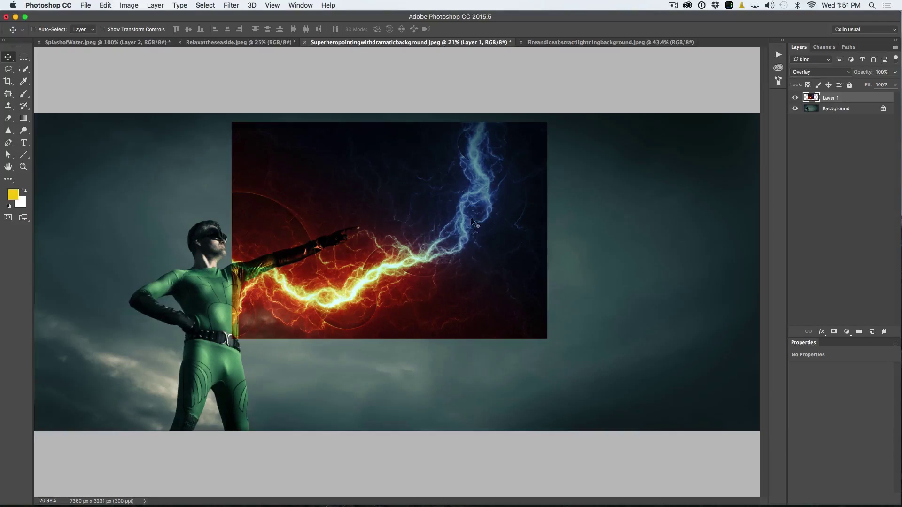
click(818, 73)
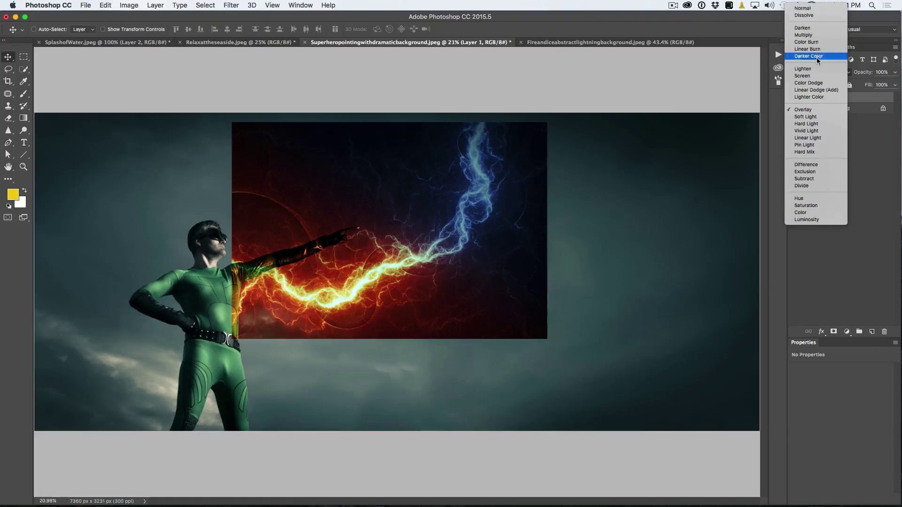
click(817, 69)
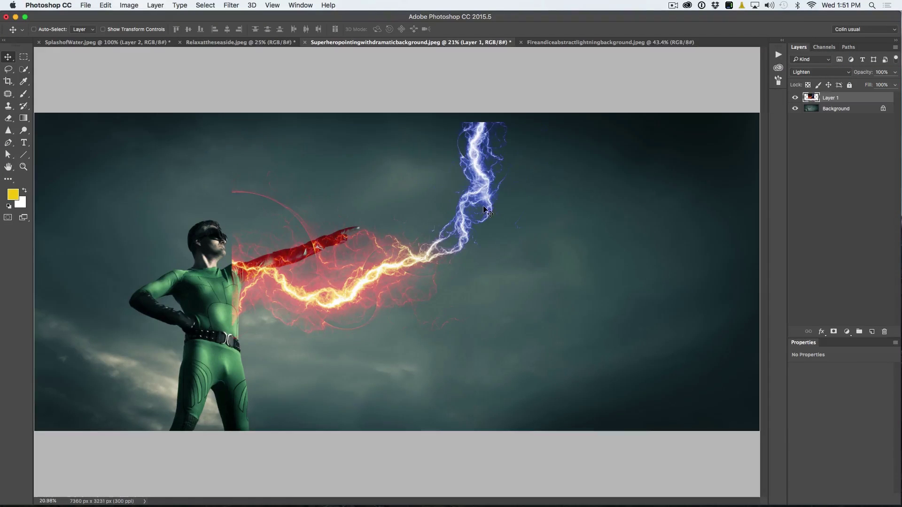
click(827, 73)
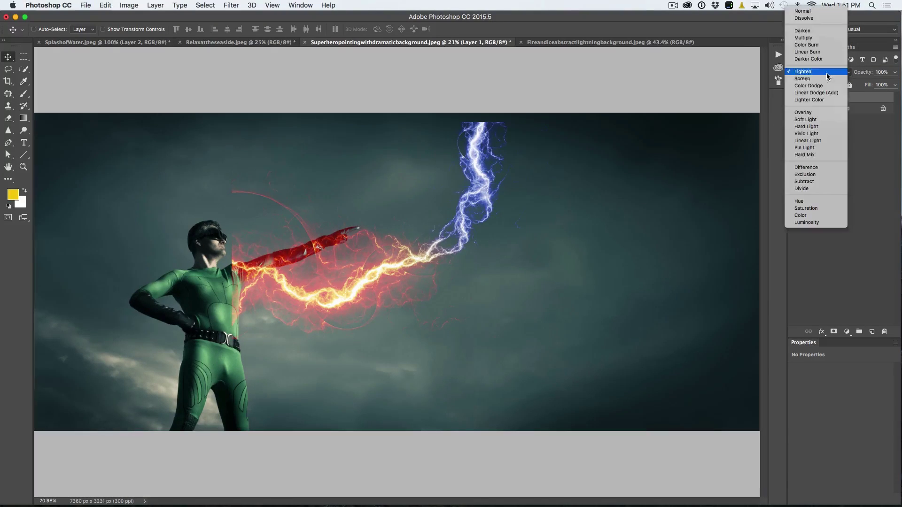
click(824, 80)
click(825, 80)
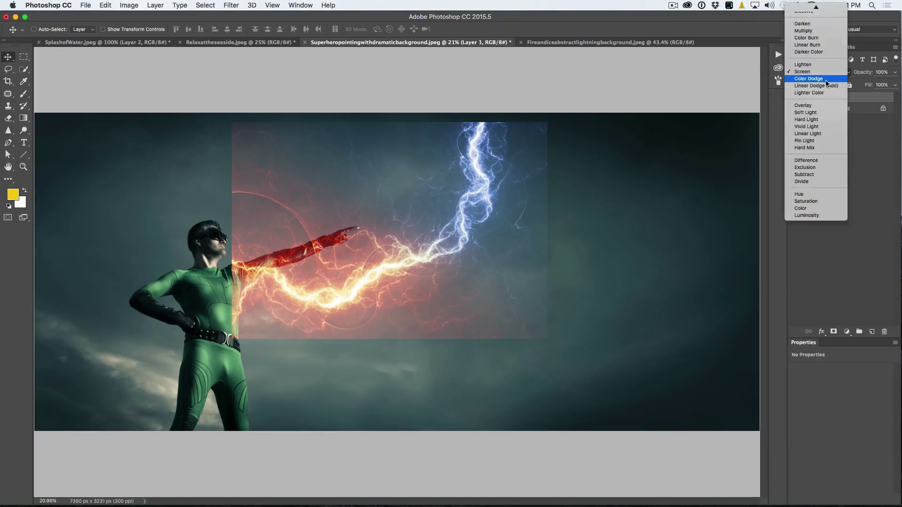
click(826, 79)
click(827, 73)
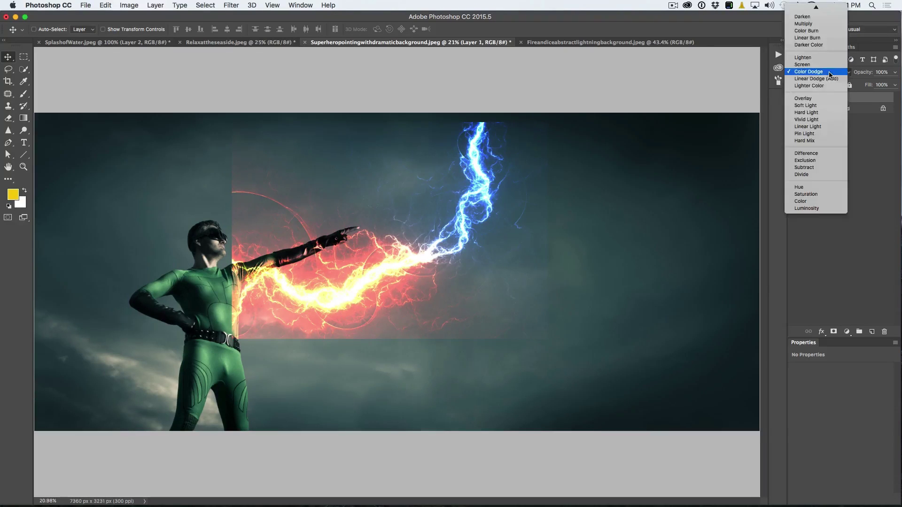
click(830, 59)
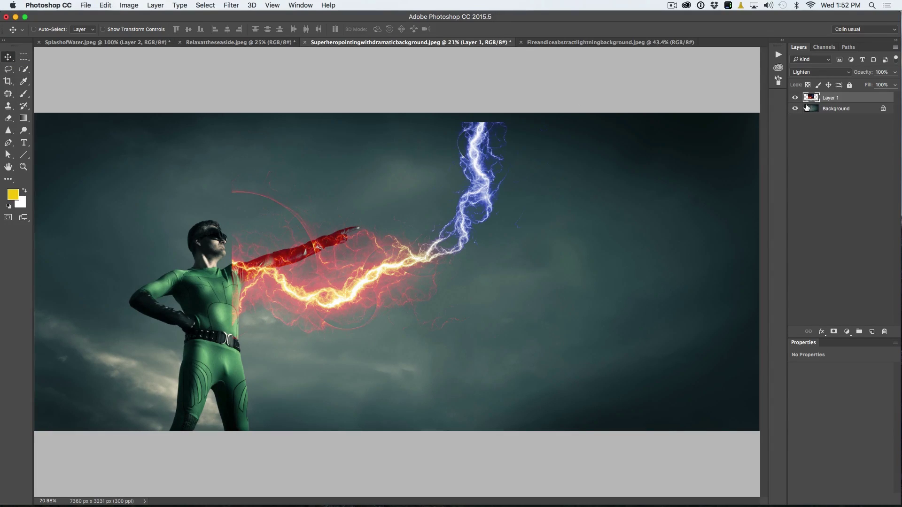
Cycle more blend modes with Shift+plus/minus, keep Lighten, and shift the lightning left
key(shift+equal)
key(shift+equal)
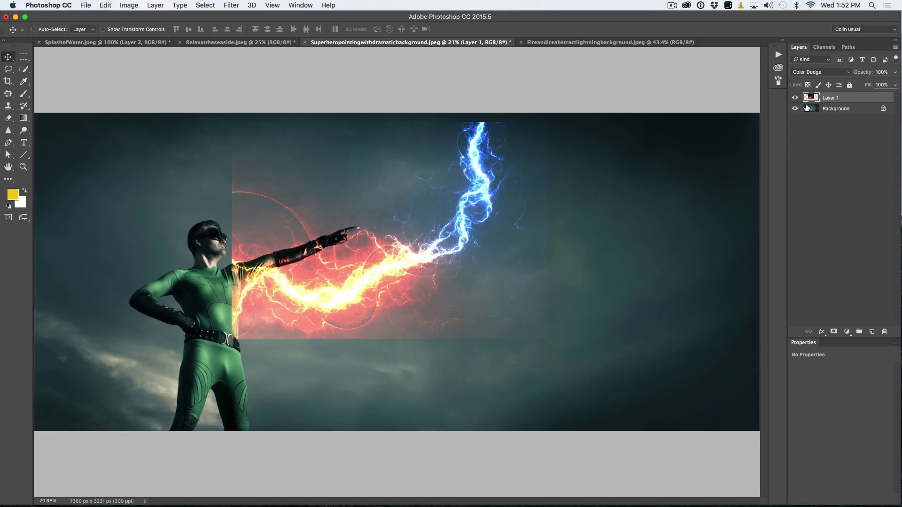
key(shift+equal)
key(shift+equal)
key(shift+equal)
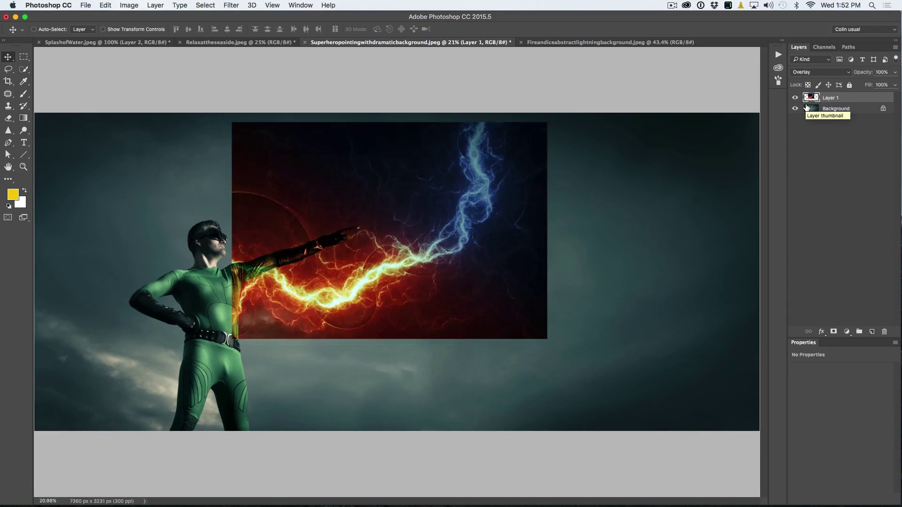
key(shift+minus)
key(shift+minus)
key(shift+equal)
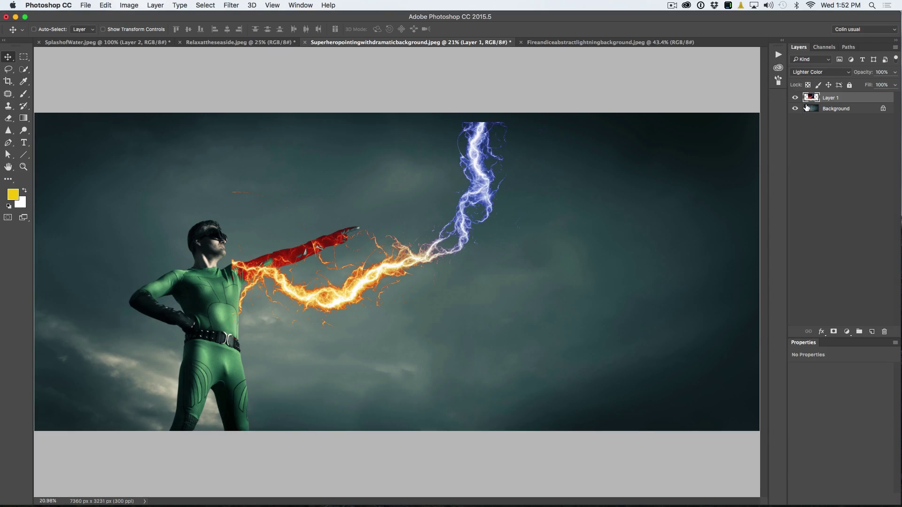
key(shift+minus)
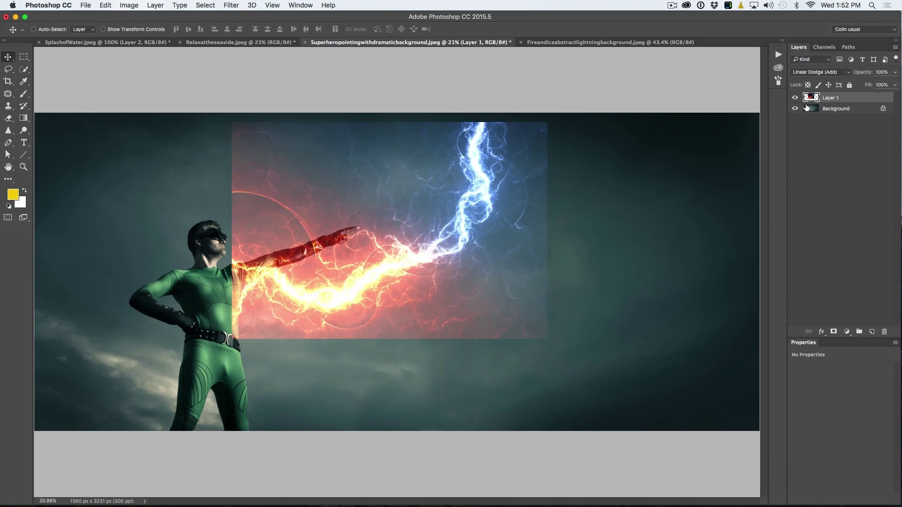
key(shift+minus)
key(shift+minus)
key(shift+minus)
key(shift+minus)
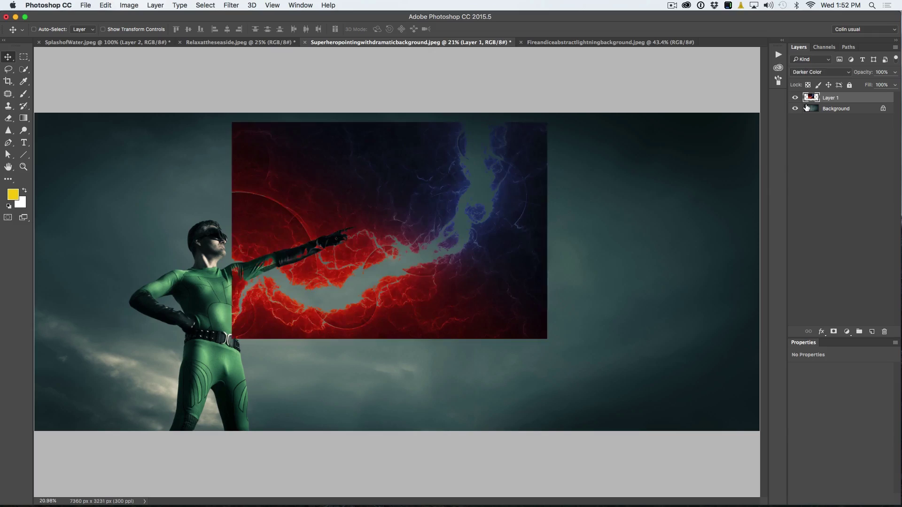
key(shift+equal)
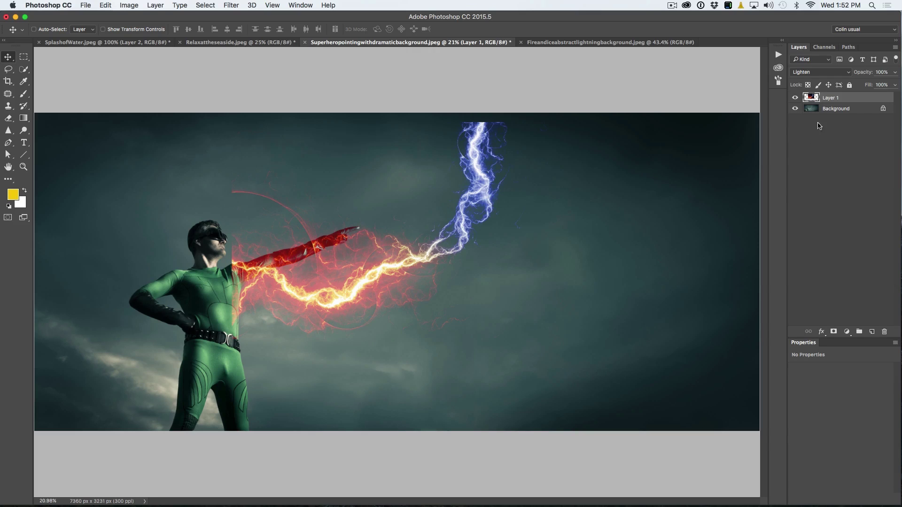
drag(480, 213, 402, 202)
Rotate the lightning about -88° upright and commit it at the hero's fingertip
key(ctrl+t)
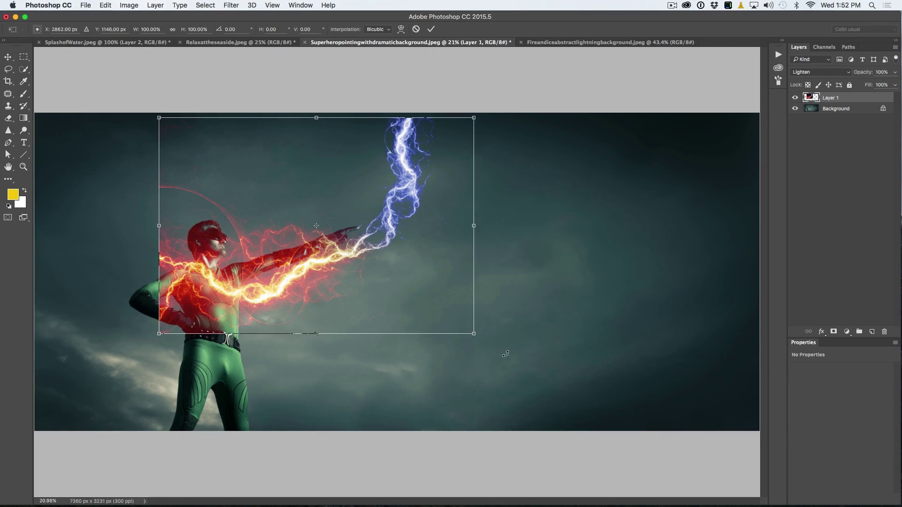
drag(505, 354, 416, 93)
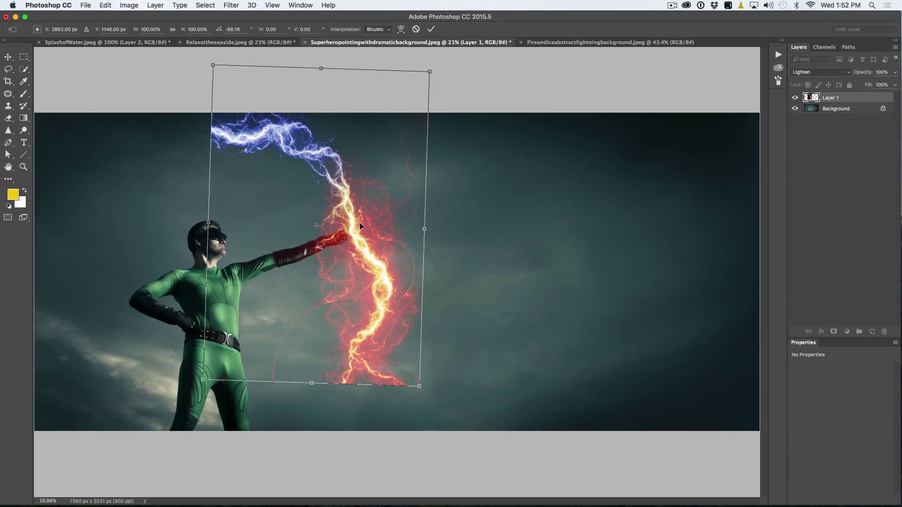
drag(360, 223, 370, 238)
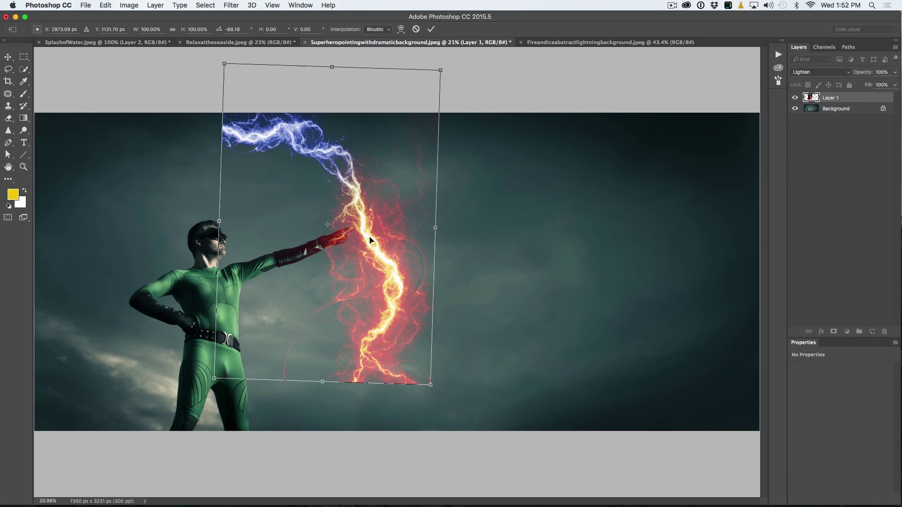
key(Return)
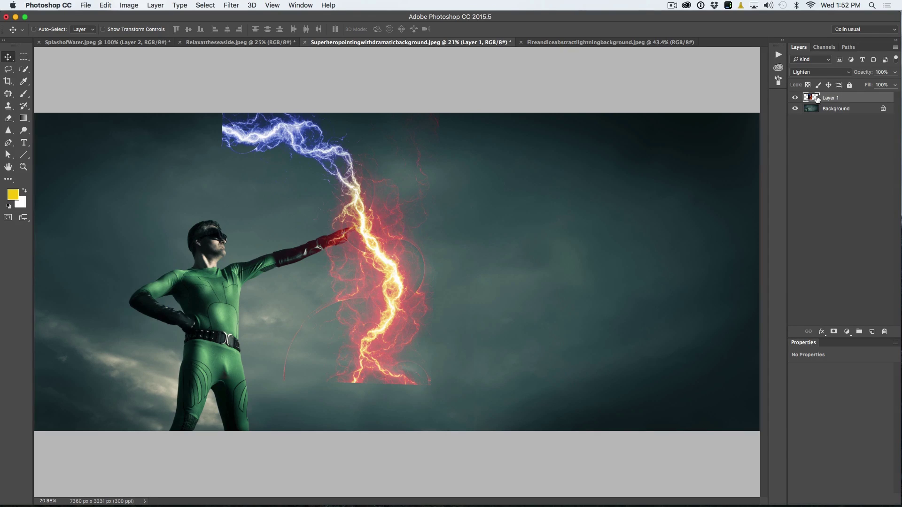
Apply Levels to the lightning layer with input values 71, 1.38 and 248
key(ctrl+l)
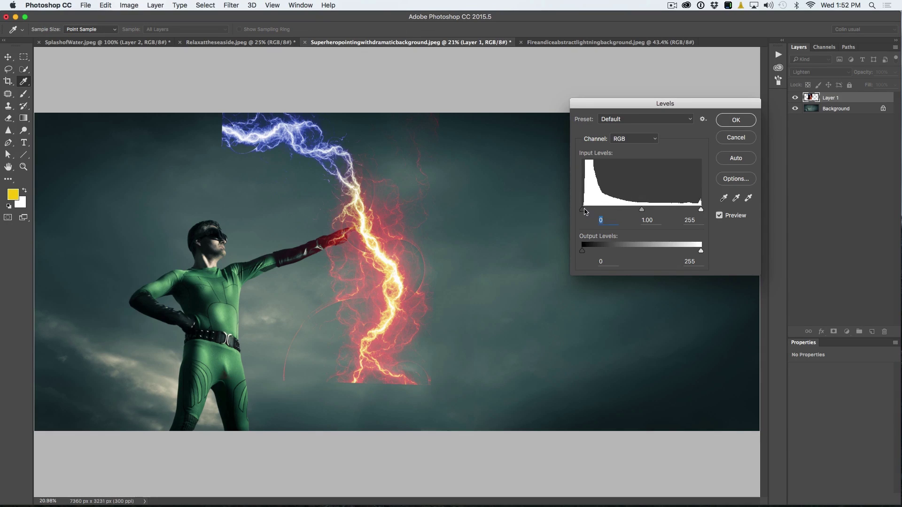
drag(585, 211, 615, 212)
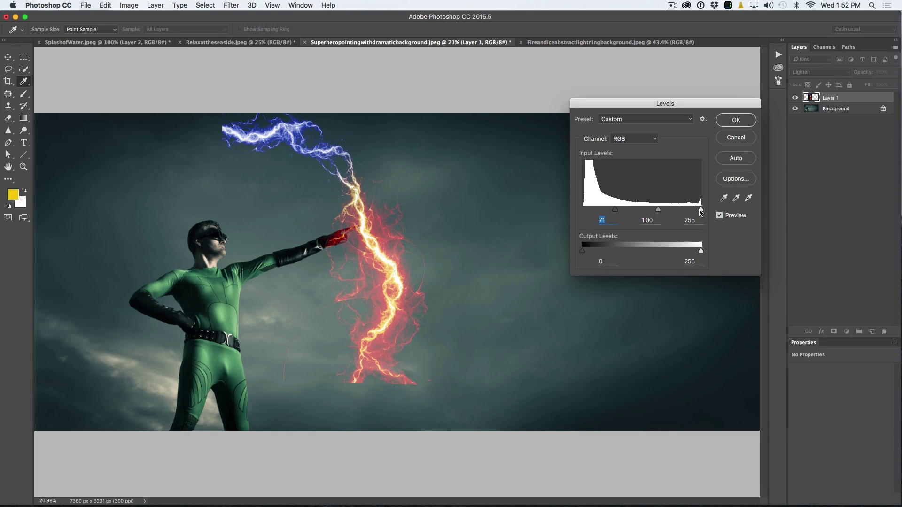
mouse_move(701, 213)
mouse_down()
mouse_move(676, 211)
mouse_move(698, 211)
mouse_up()
mouse_move(656, 212)
mouse_down()
mouse_move(665, 213)
mouse_move(648, 214)
mouse_up()
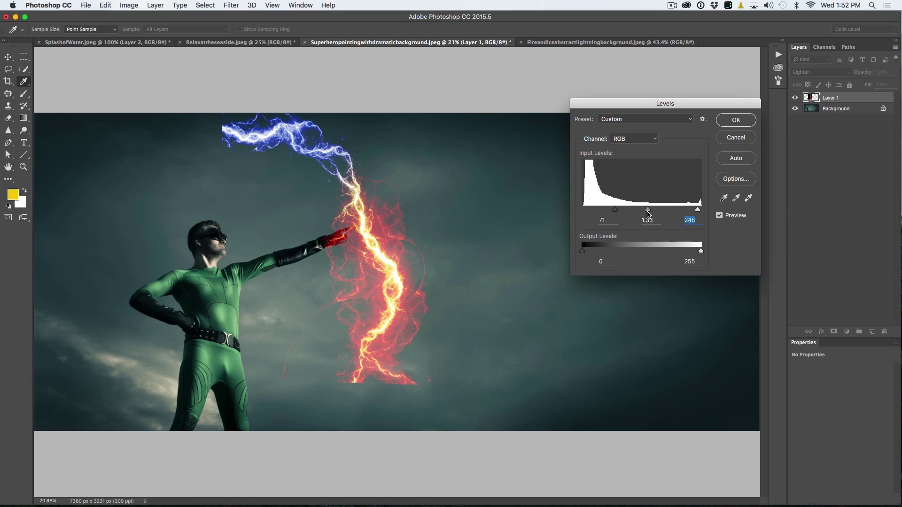
drag(648, 213, 647, 213)
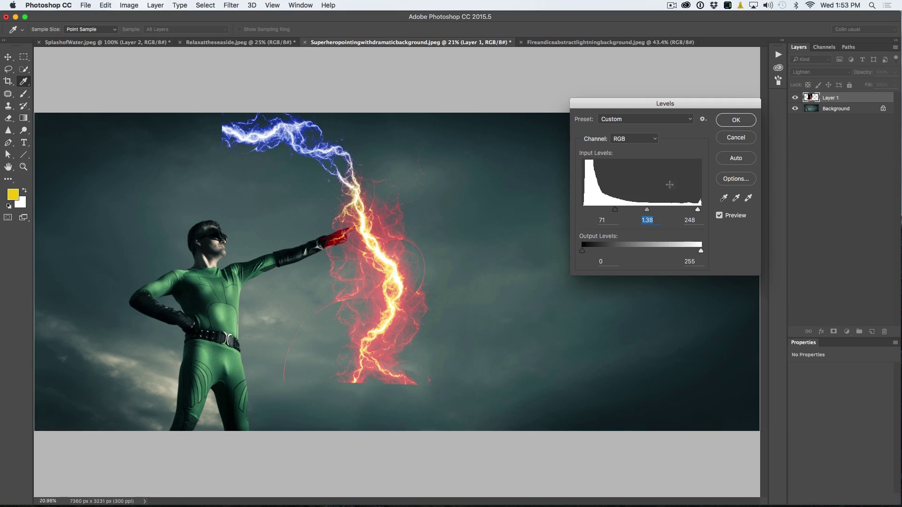
click(733, 123)
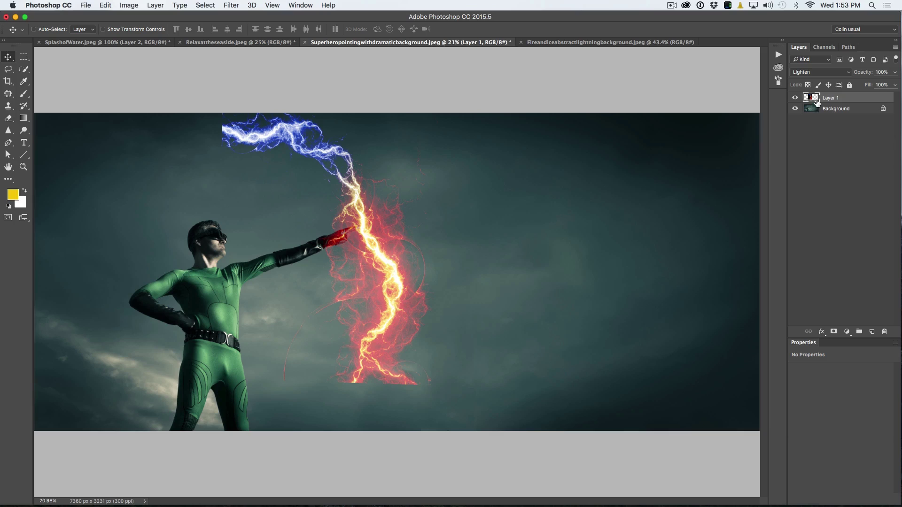
Mask Layer 1 and paint black with a 600 brush over its bottom edge and bolt end
click(832, 333)
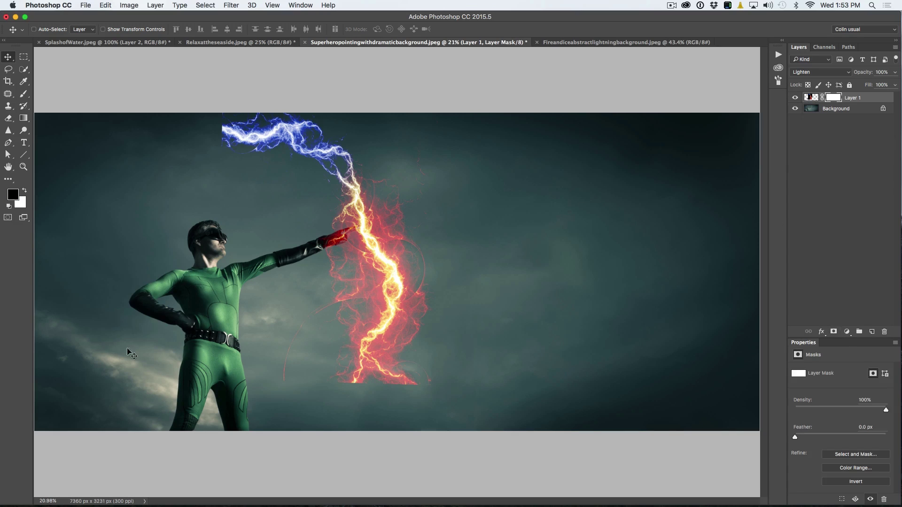
key(b)
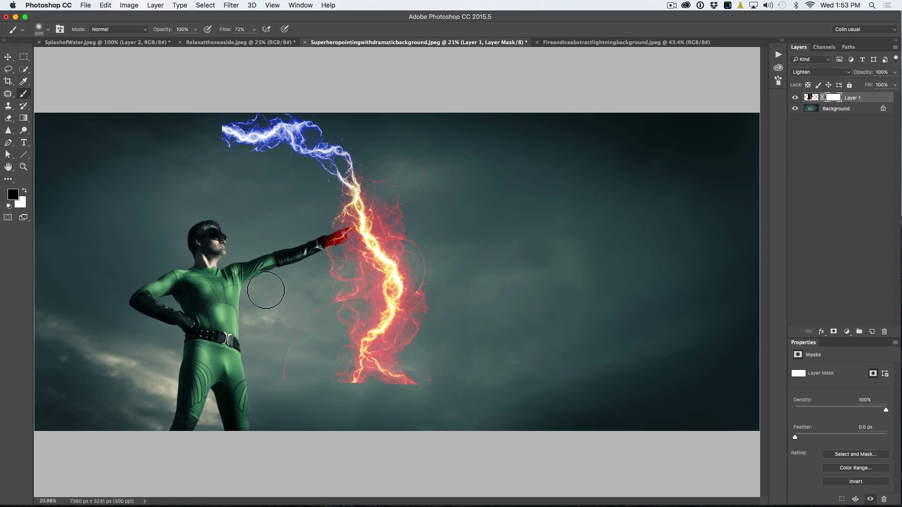
key(bracketright)
key(bracketright)
key(bracketright)
key(bracketright)
mouse_move(351, 395)
mouse_down()
mouse_move(343, 397)
mouse_move(429, 383)
mouse_move(453, 332)
mouse_up()
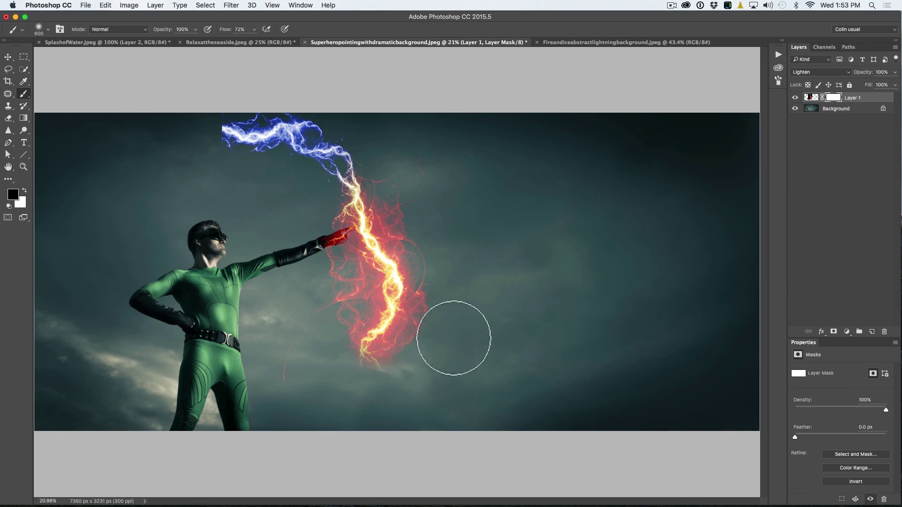
mouse_move(205, 80)
mouse_down()
mouse_move(195, 125)
mouse_move(212, 77)
mouse_up()
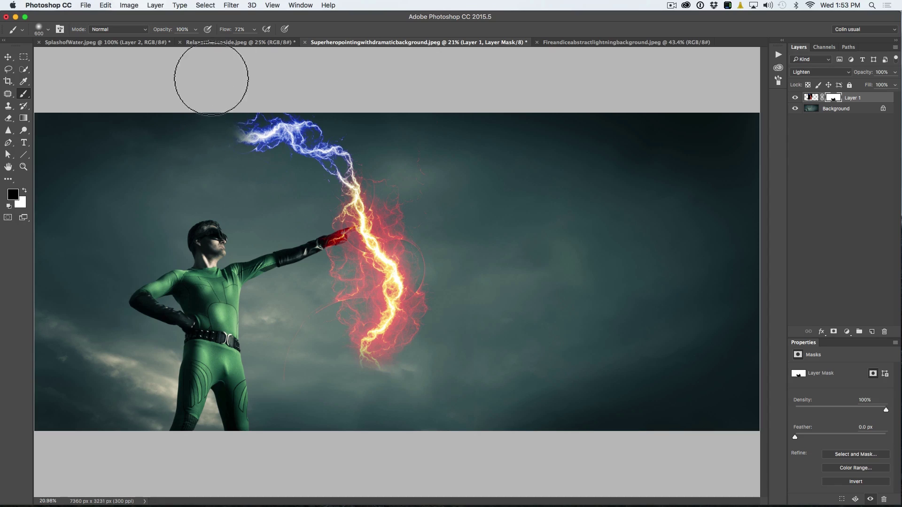
click(8, 56)
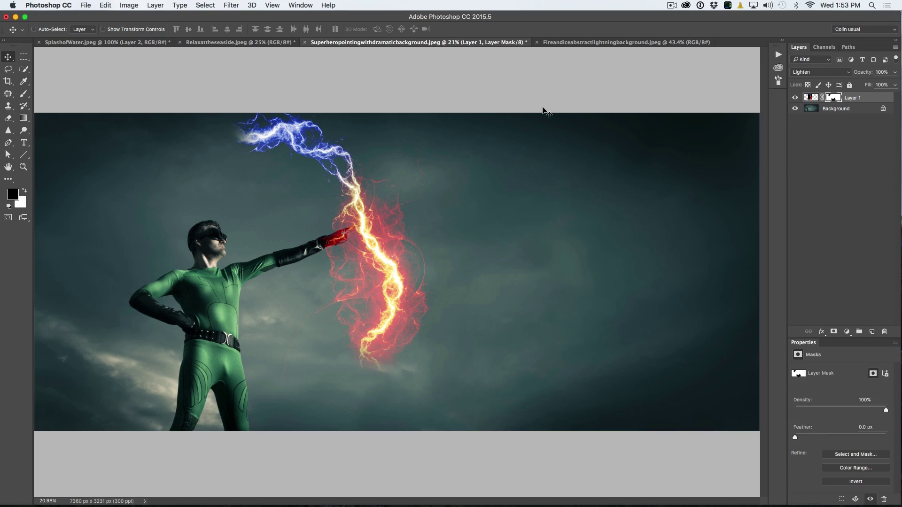
Switch to the Relaxattheseaside beach photo and add empty Layer 1 above the background
click(582, 44)
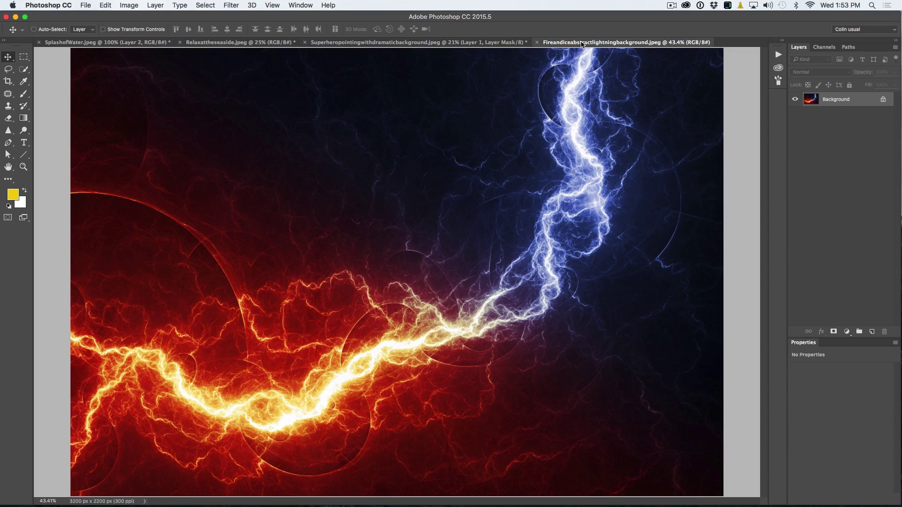
click(278, 44)
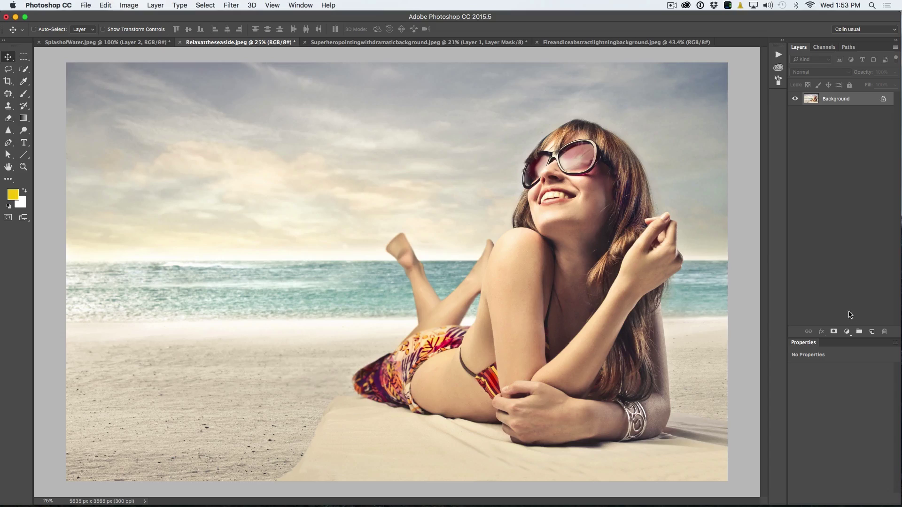
click(872, 331)
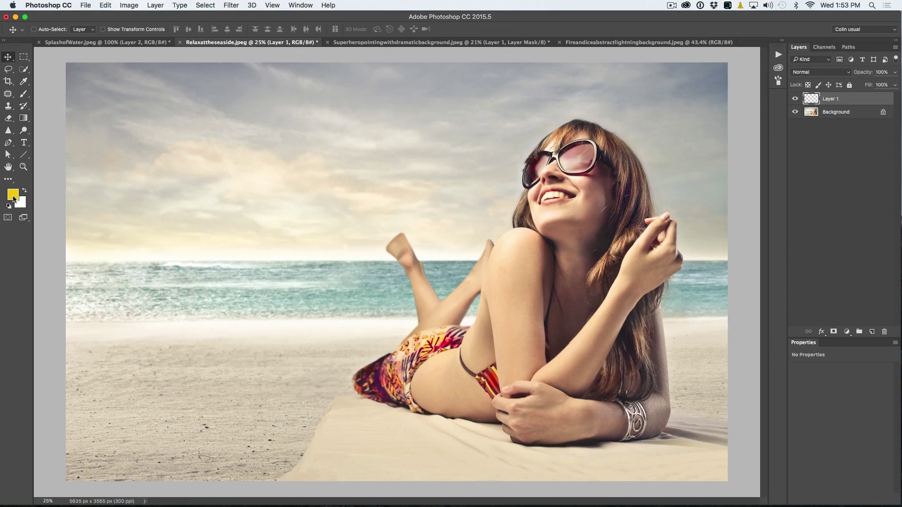
Drag a yellow foreground-to-transparent gradient on Layer 1 from the top-left corner toward the lower right
click(24, 119)
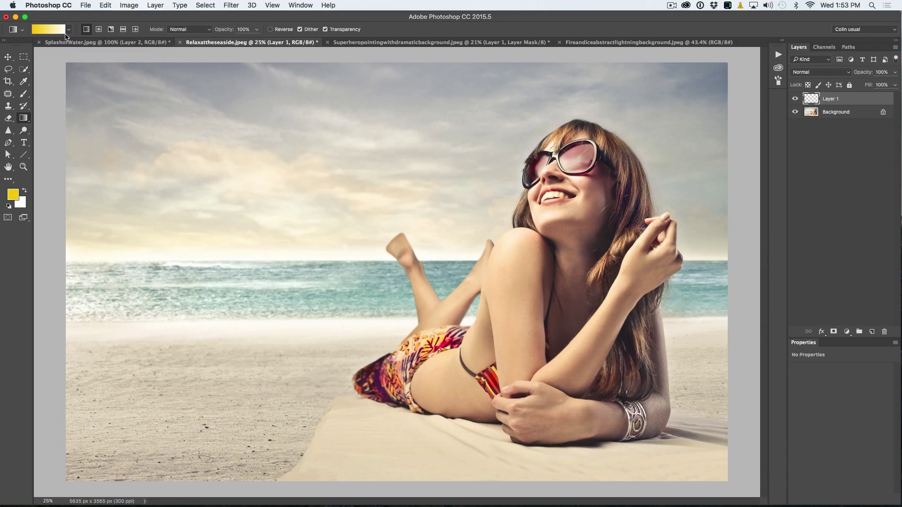
click(68, 30)
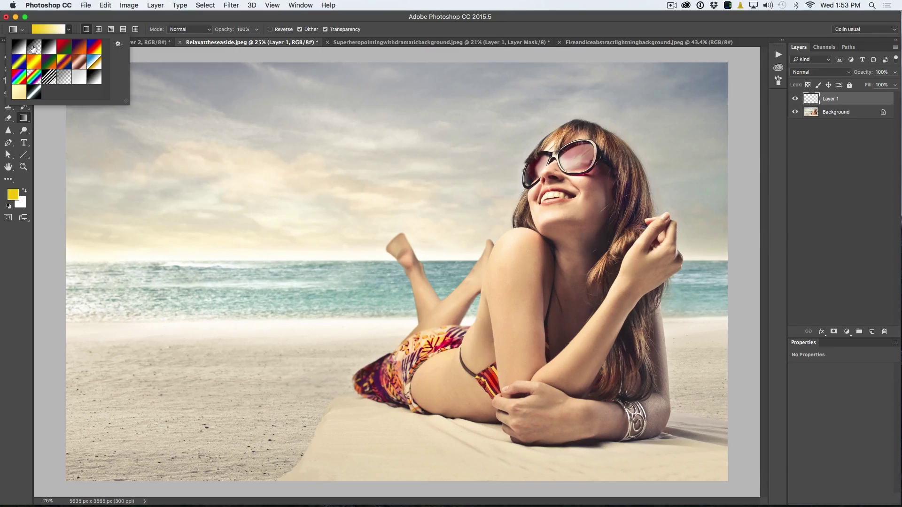
click(34, 48)
click(61, 22)
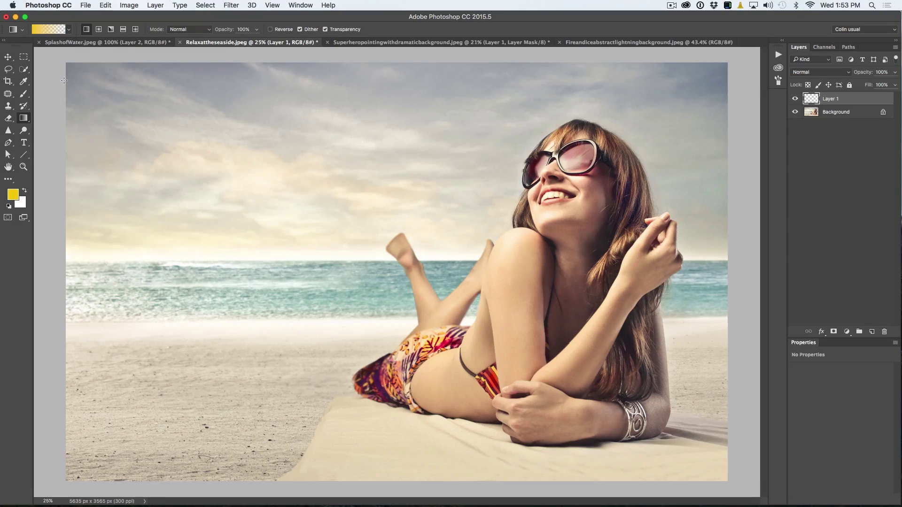
drag(67, 69, 565, 364)
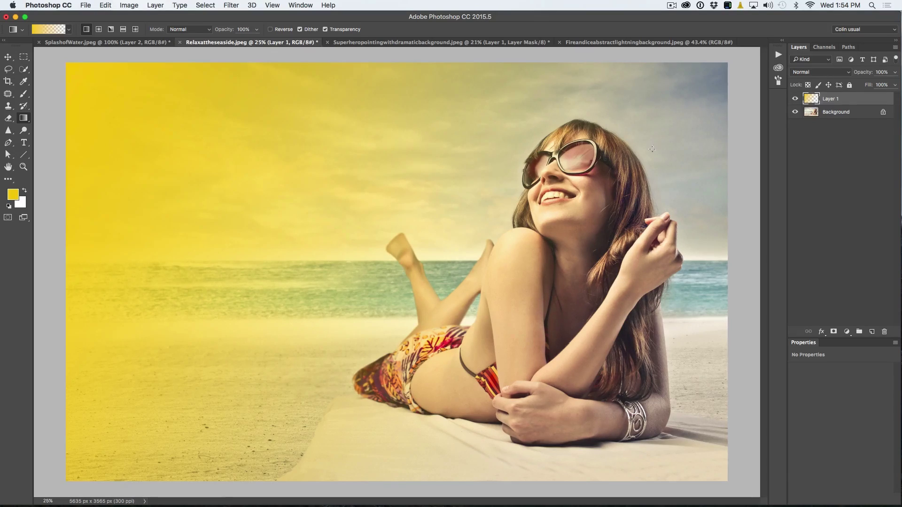
click(807, 72)
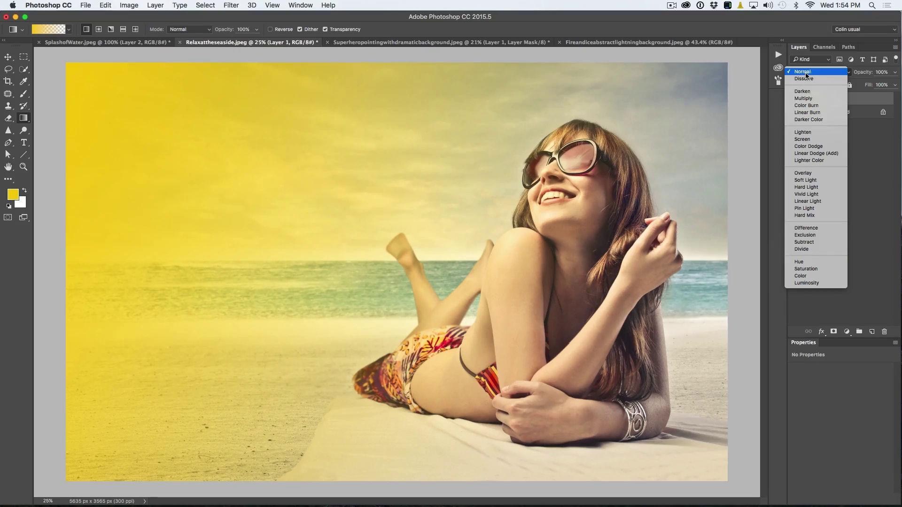
Try Color and then Soft Light blending on the gradient layer, comparing with the original
click(818, 276)
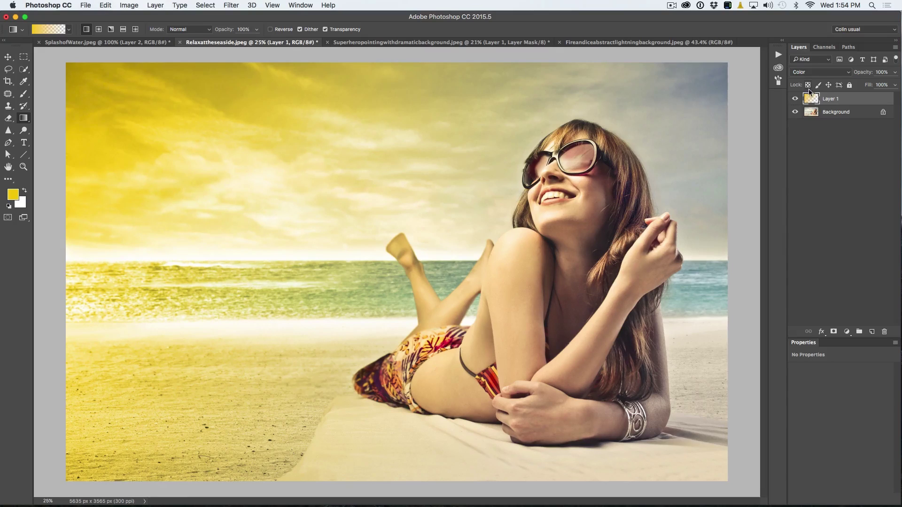
click(822, 72)
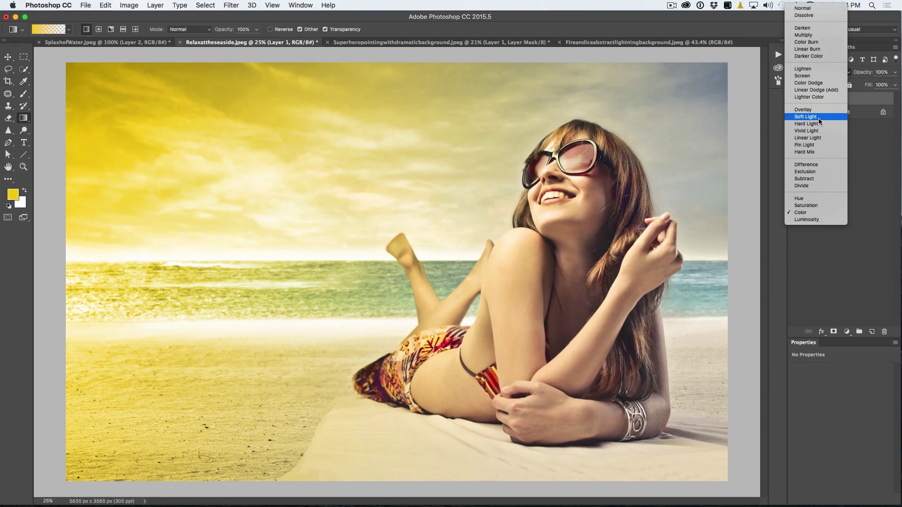
click(818, 118)
click(796, 101)
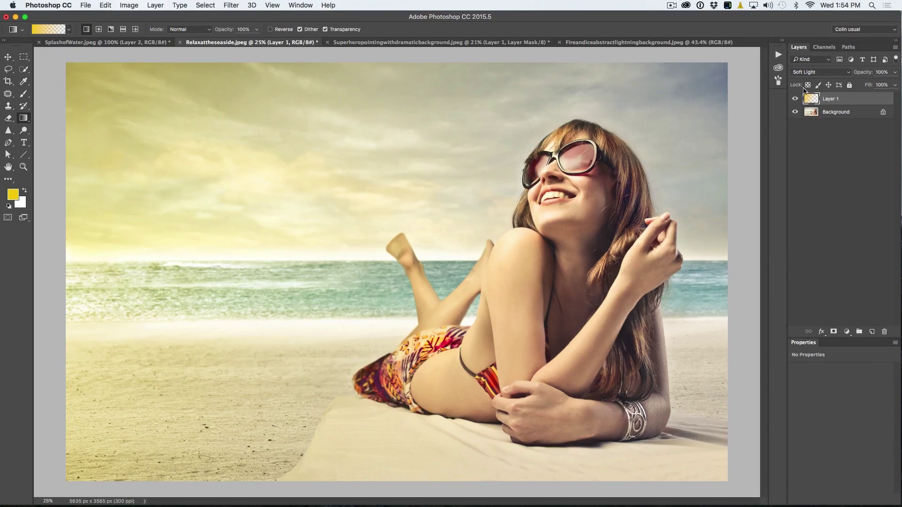
Switch the gradient layer to Overlay, compare with the original, and set full opacity
click(810, 75)
click(810, 65)
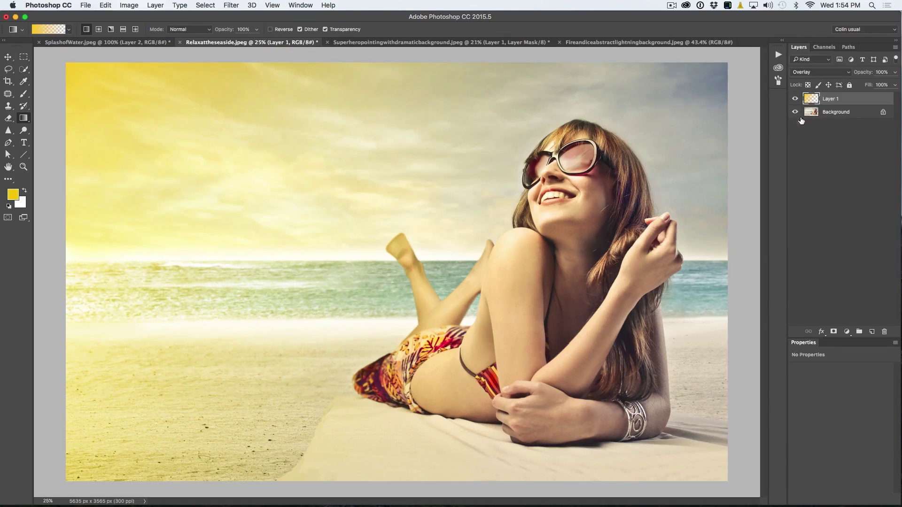
click(796, 100)
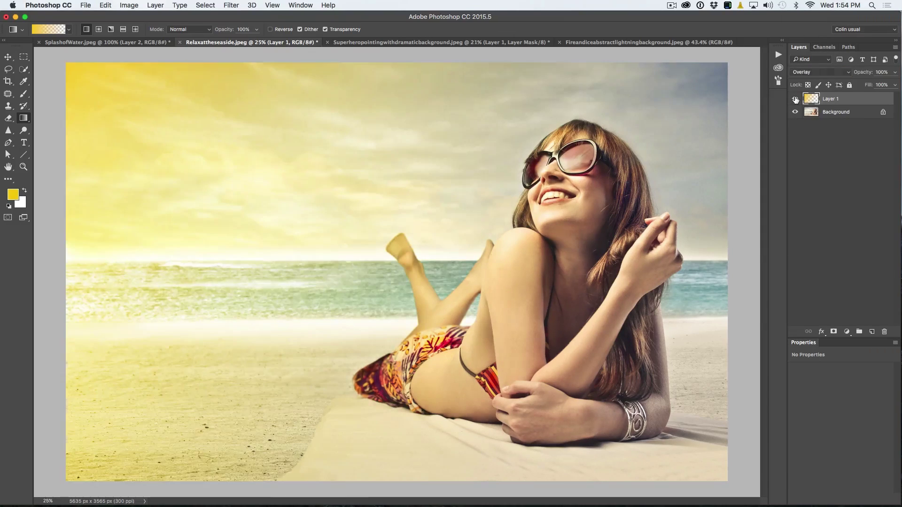
click(796, 100)
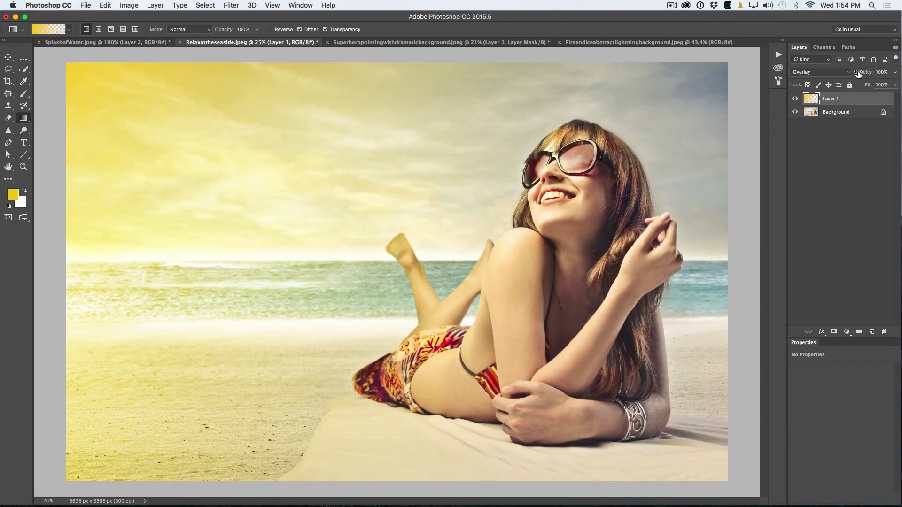
drag(833, 80, 882, 81)
Try Color Dodge blending on the gradient layer, hiding and showing it to compare
click(847, 76)
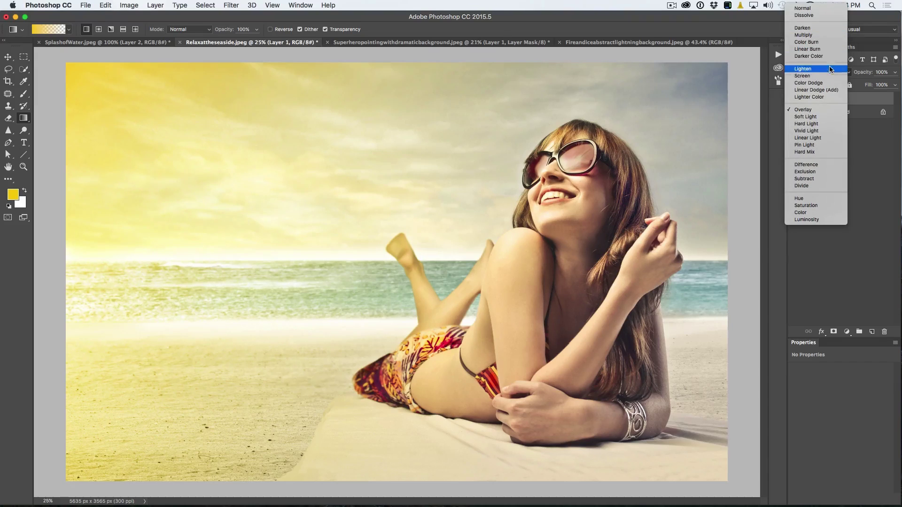
click(829, 85)
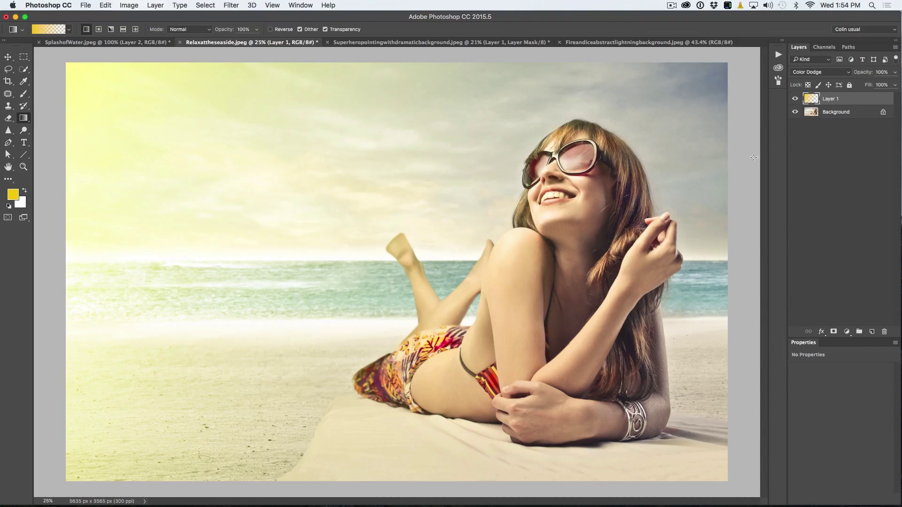
click(795, 99)
click(795, 99)
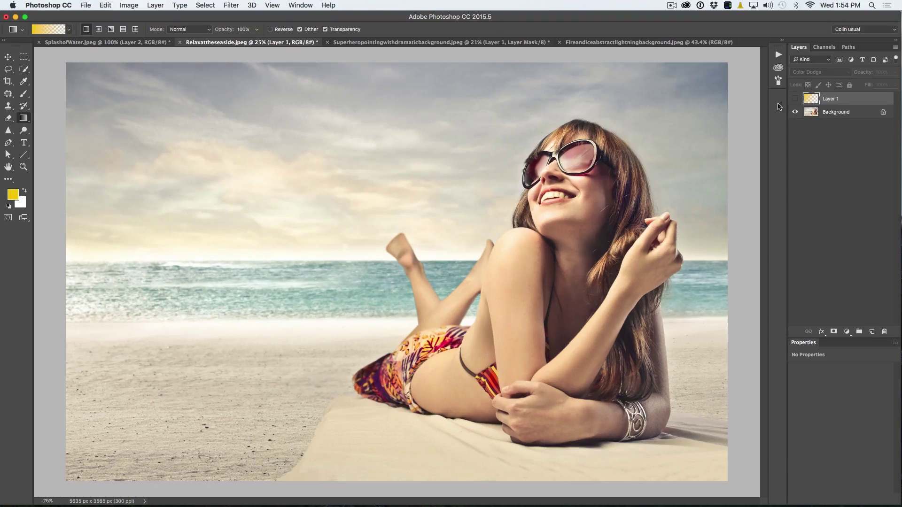
click(795, 99)
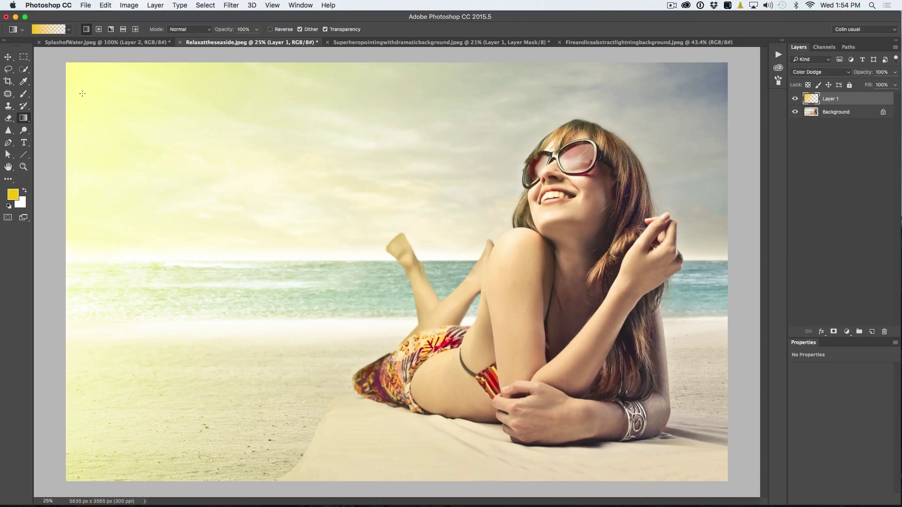
Compare Screen blending on the gradient layer, then return it to Overlay
click(815, 73)
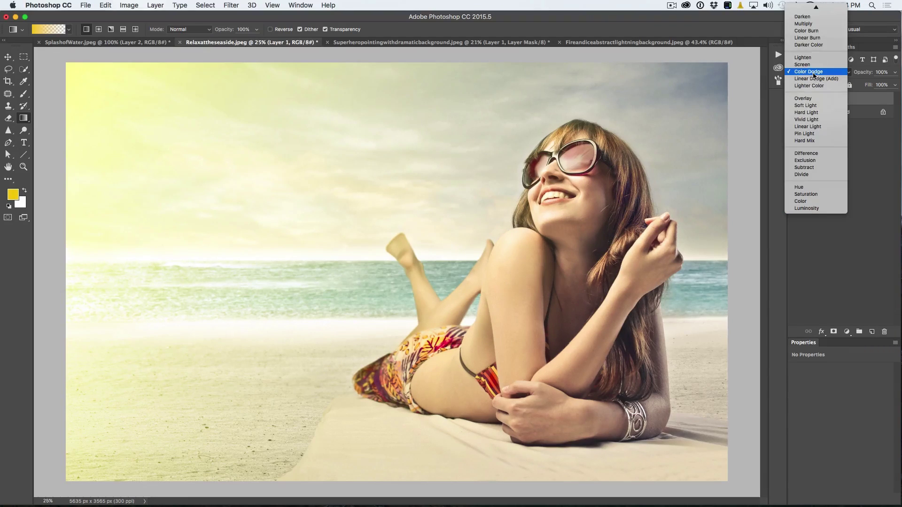
click(817, 64)
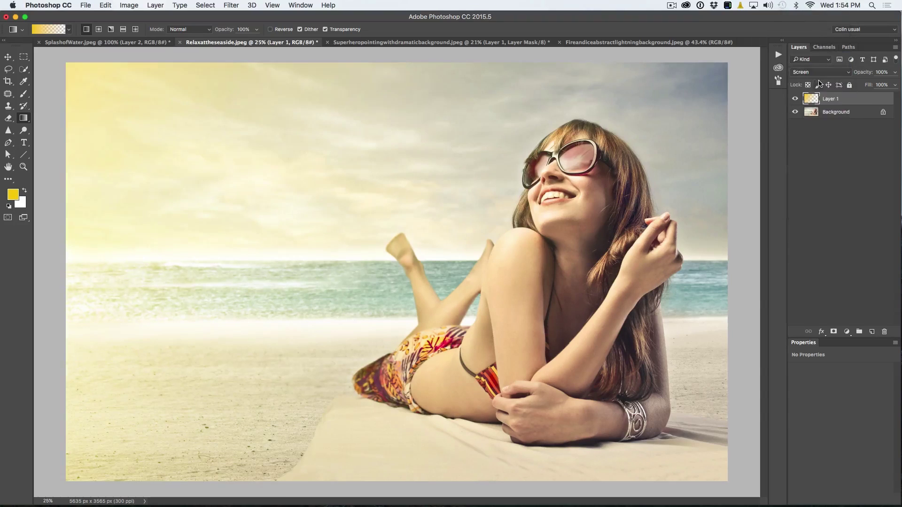
click(795, 99)
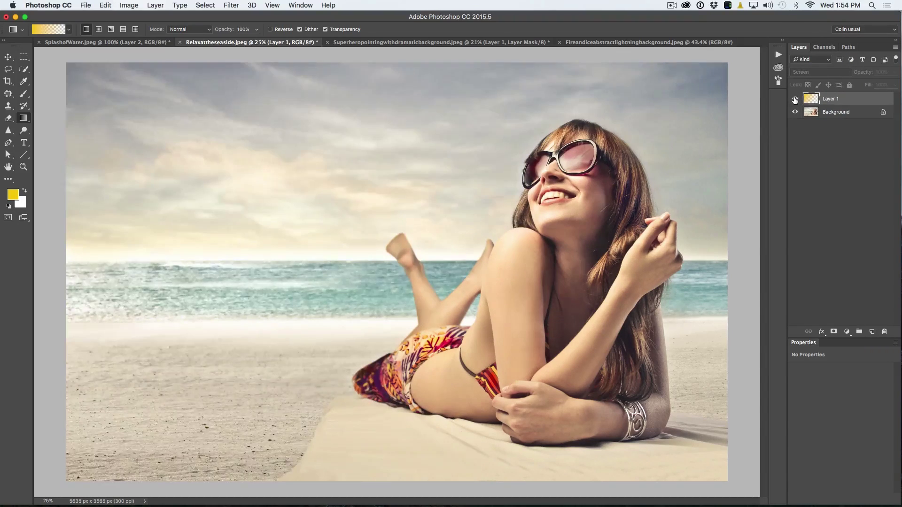
click(808, 73)
click(809, 106)
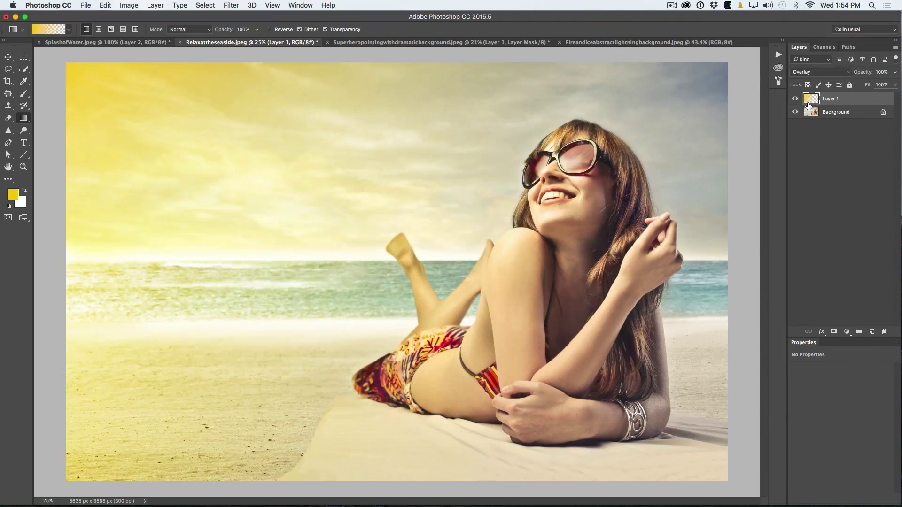